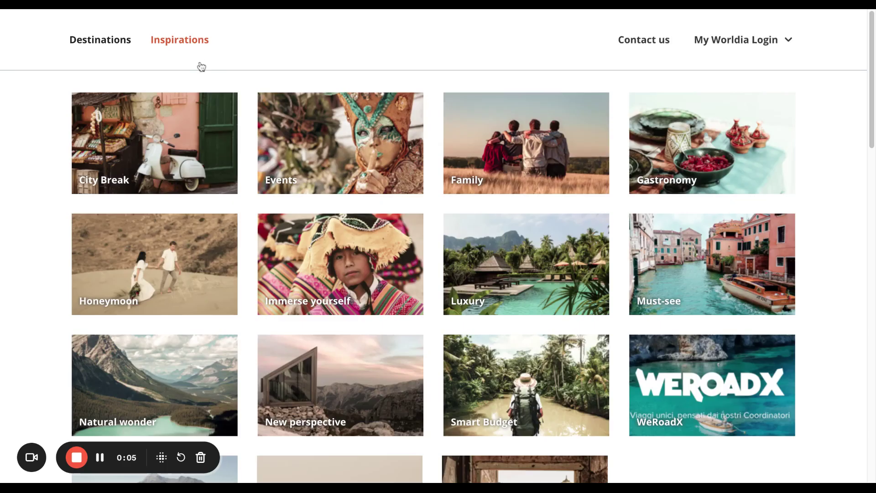
- Open the Greece page from the Europe list in the Destinations menu
mouse_move(100, 48)
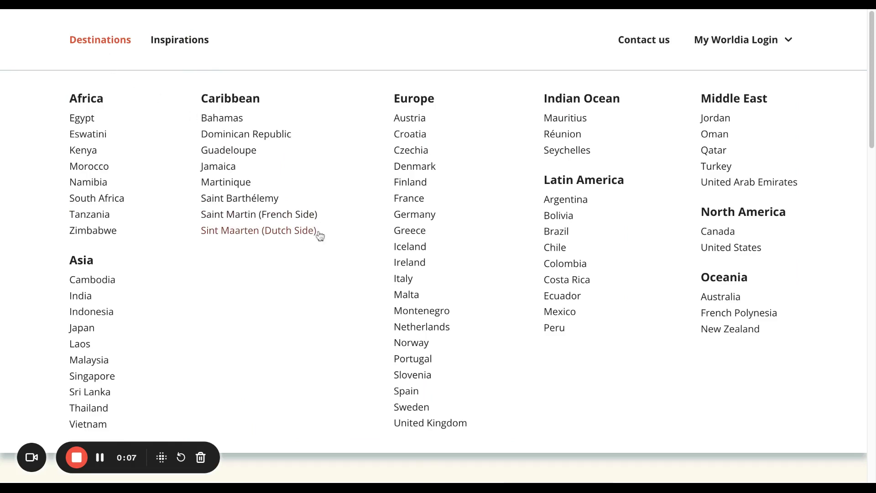
click(410, 231)
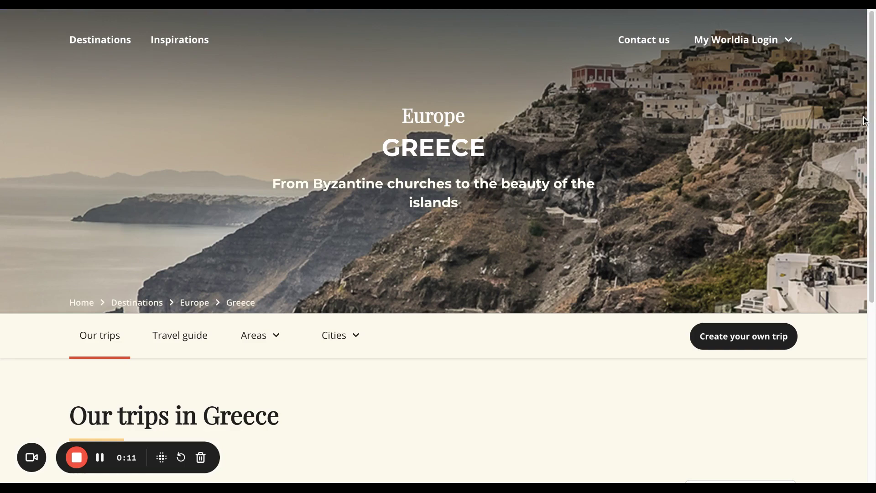
- Scroll to the 44 Greece trips and check the Themes and duration filters without applying any
drag(871, 25, 873, 119)
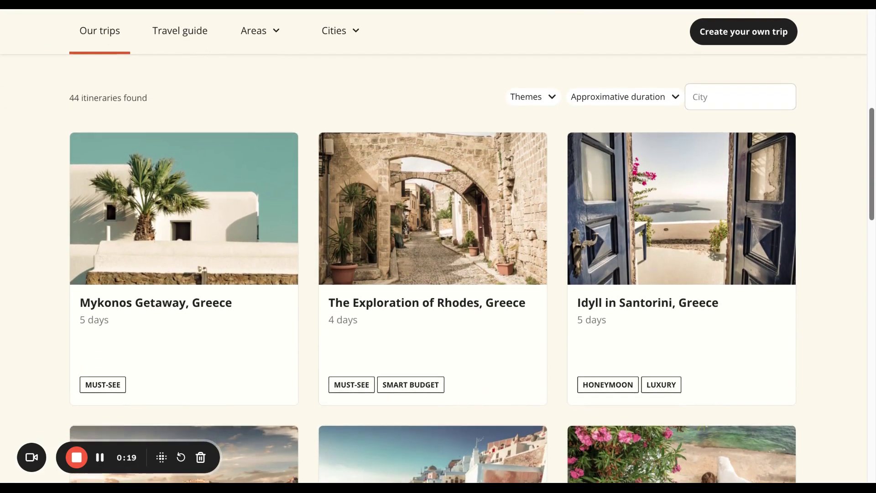
scroll(438, 273, up, 3)
scroll(699, 135, down, 1)
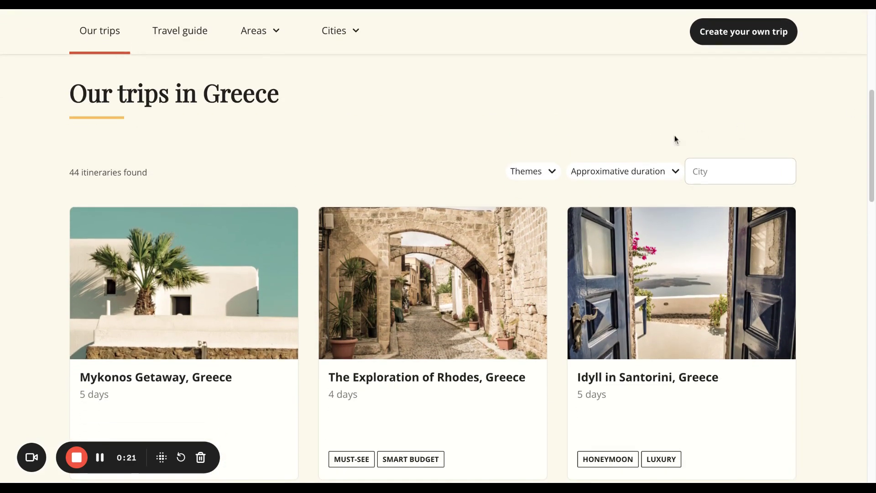
click(539, 178)
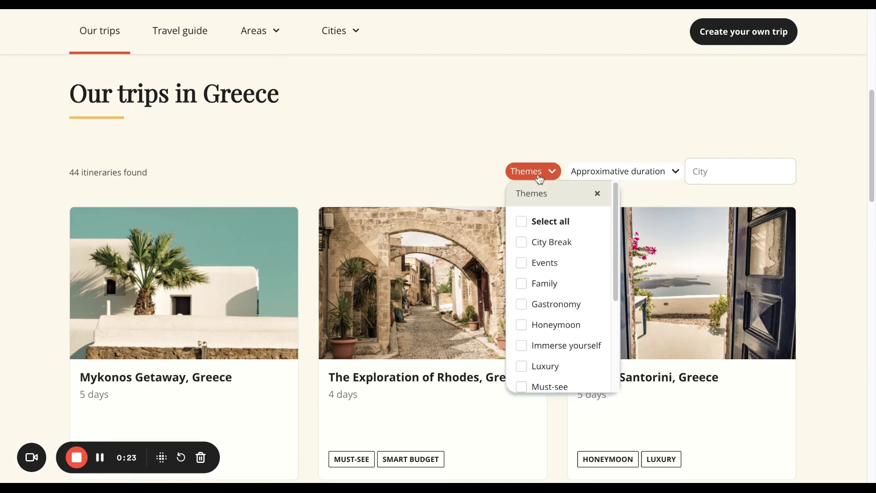
click(539, 177)
click(643, 177)
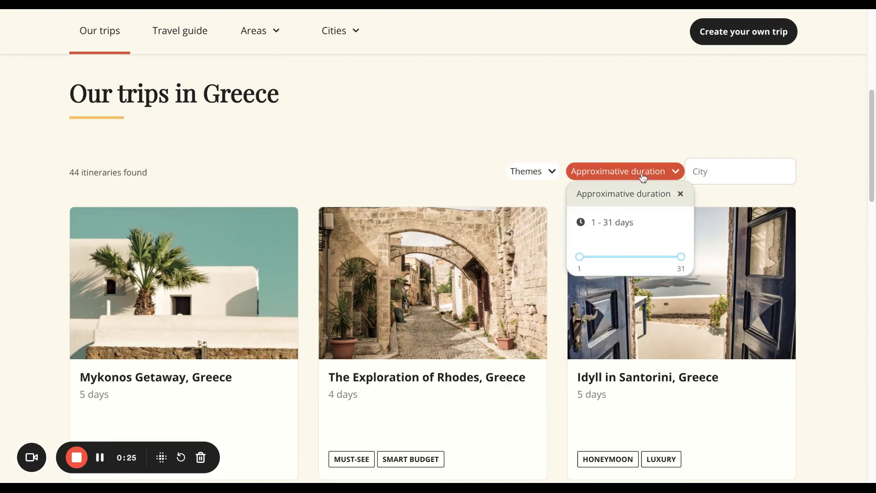
click(644, 177)
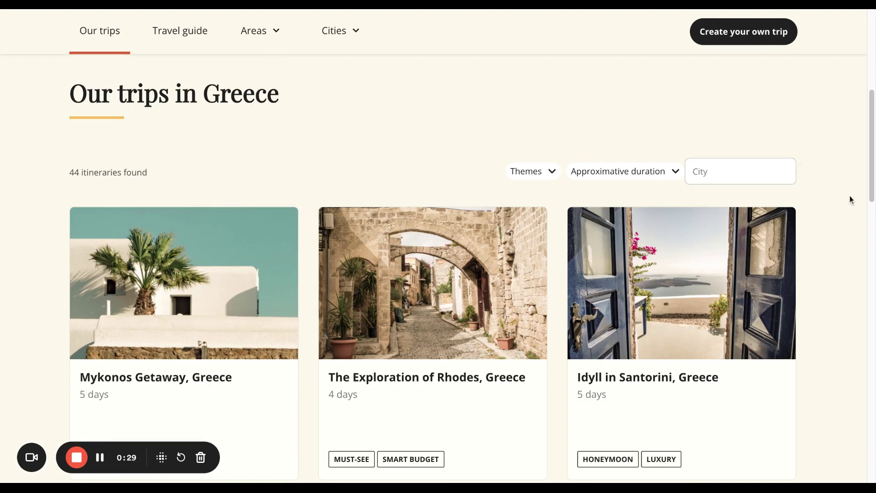
- Find the 10-day Greek Islands family card, preview its route, and open the trip
scroll(869, 101, down, 4)
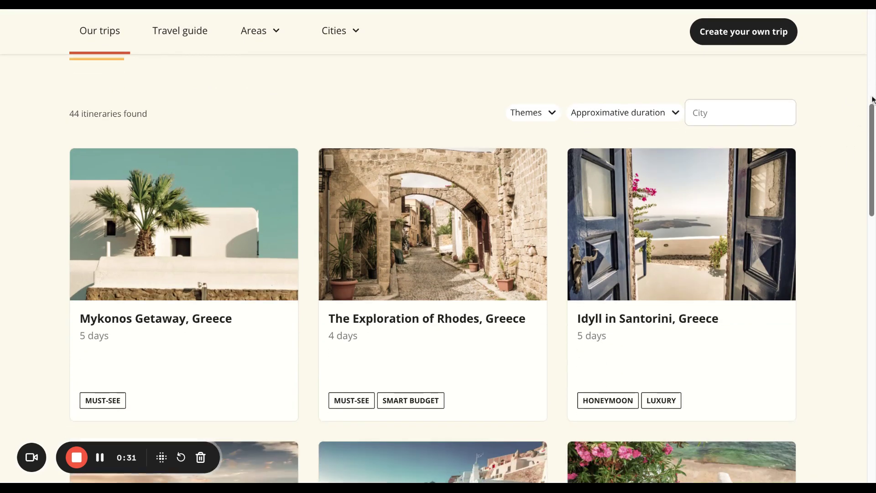
scroll(873, 100, down, 3)
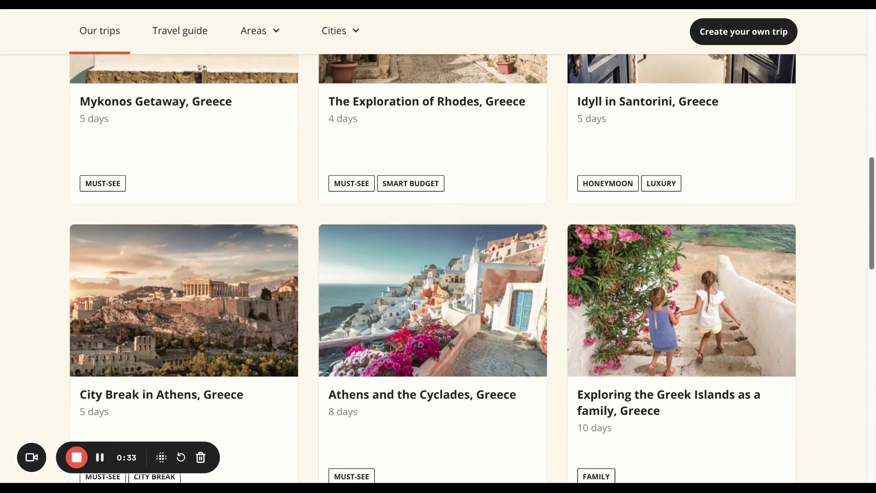
scroll(872, 100, down, 2)
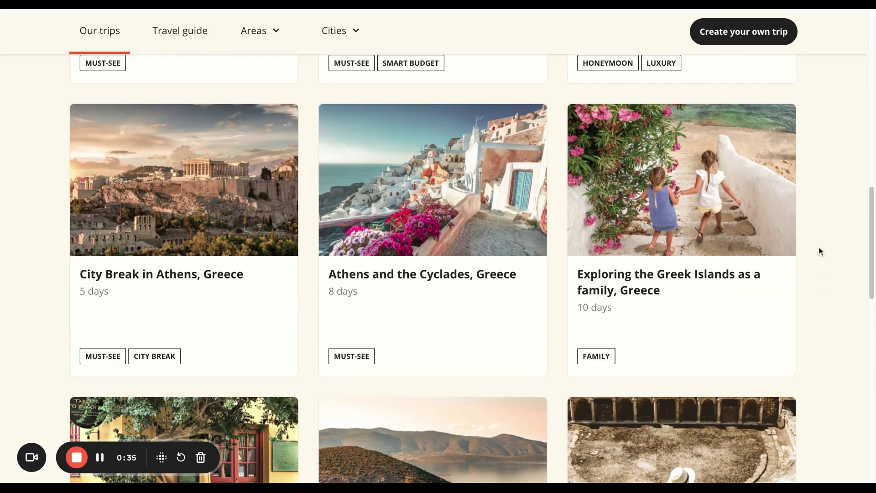
mouse_move(748, 331)
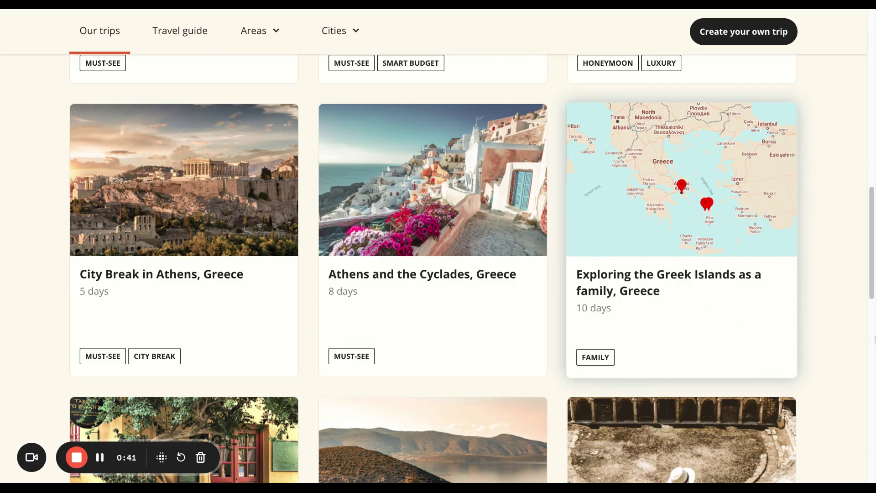
mouse_move(646, 283)
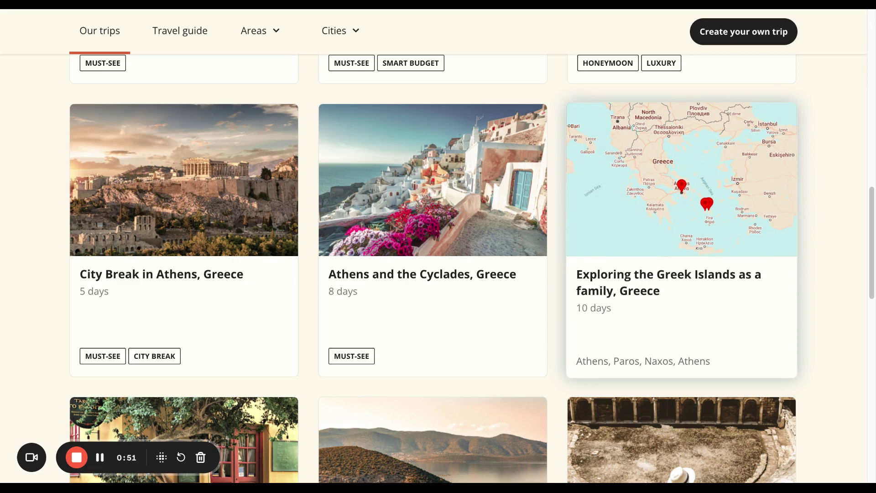
drag(660, 291, 647, 273)
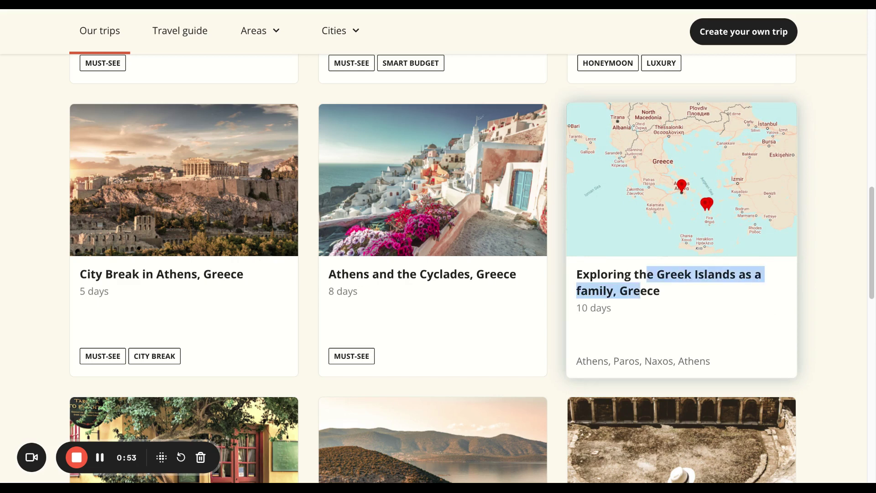
click(624, 274)
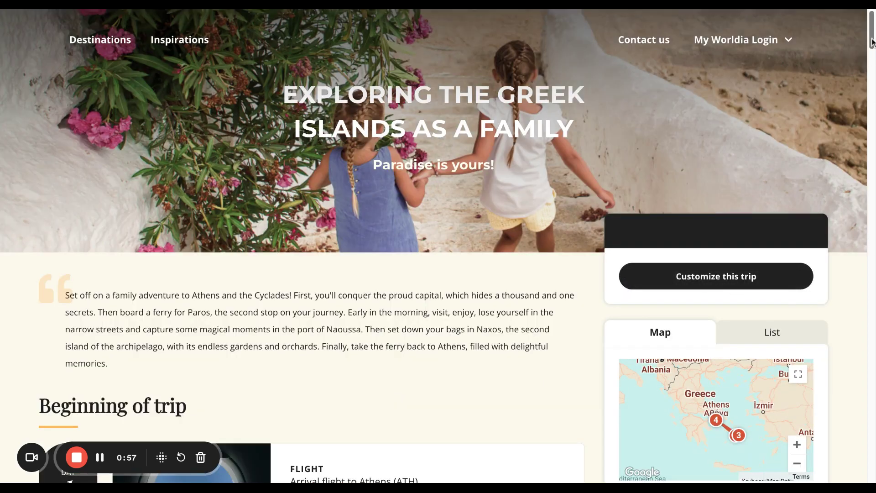
- Scroll through the trip's Athens, Paros and Naxos itinerary details
mouse_move(870, 31)
mouse_down()
mouse_move(870, 201)
mouse_move(870, 30)
mouse_up()
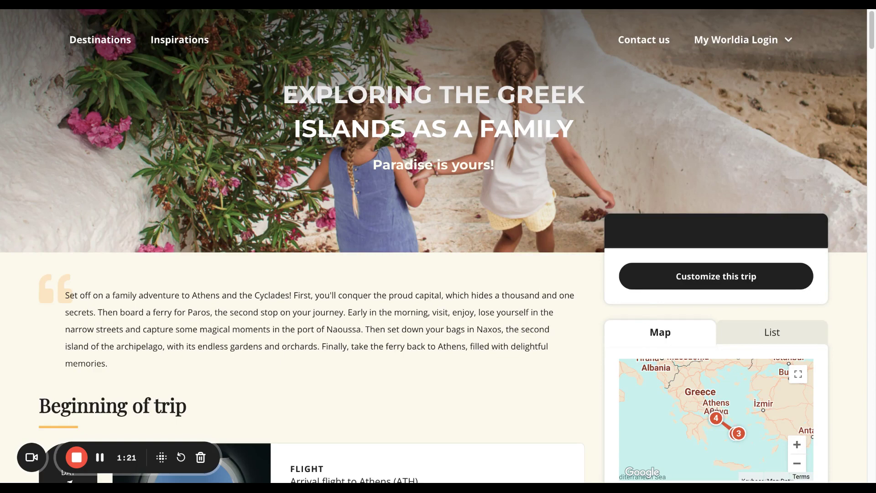
- Advance the calendar to May 2024, choose 9 May as departure, and continue to travelers
click(723, 285)
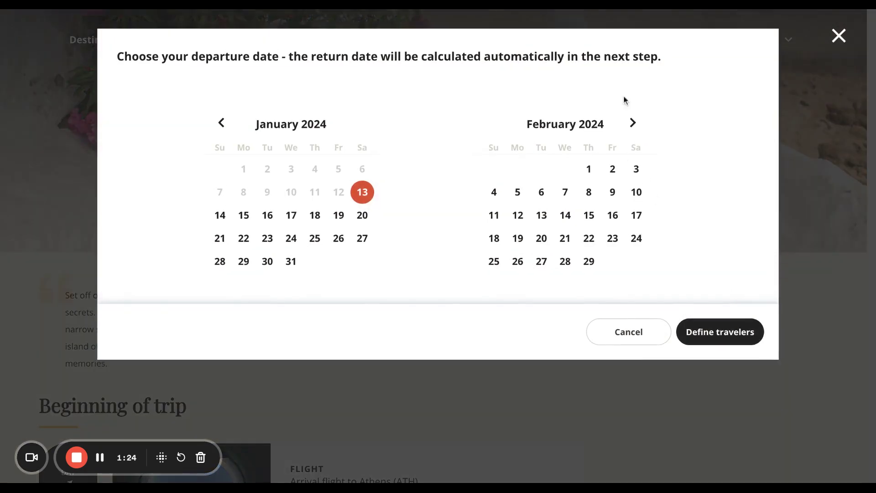
click(632, 123)
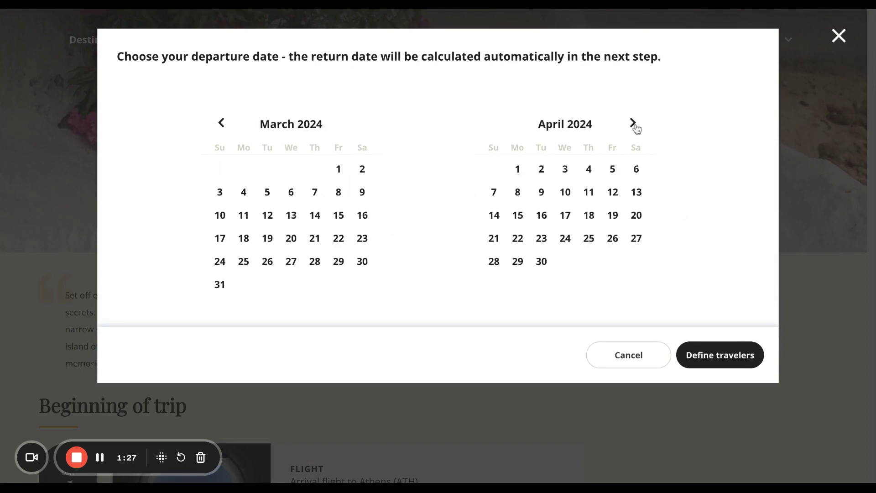
click(633, 124)
click(589, 193)
click(698, 332)
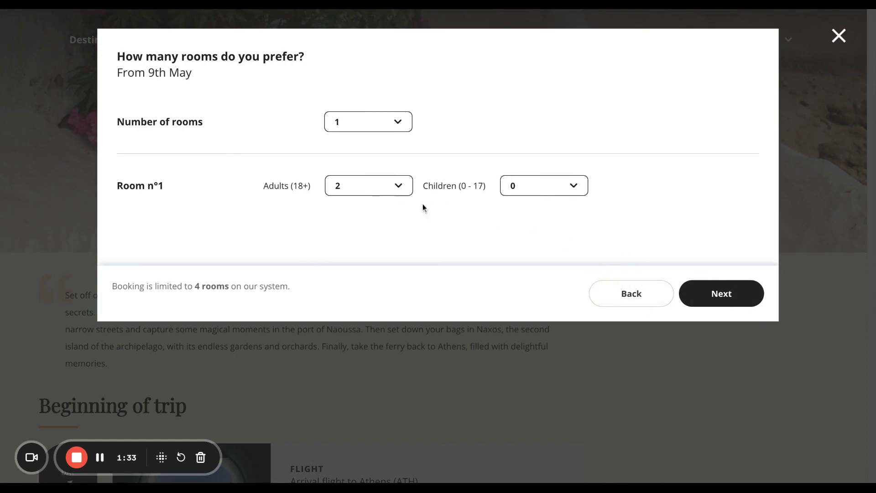
- Set 2 children with the second child aged 5, keeping 1 room for 2 adults
click(573, 187)
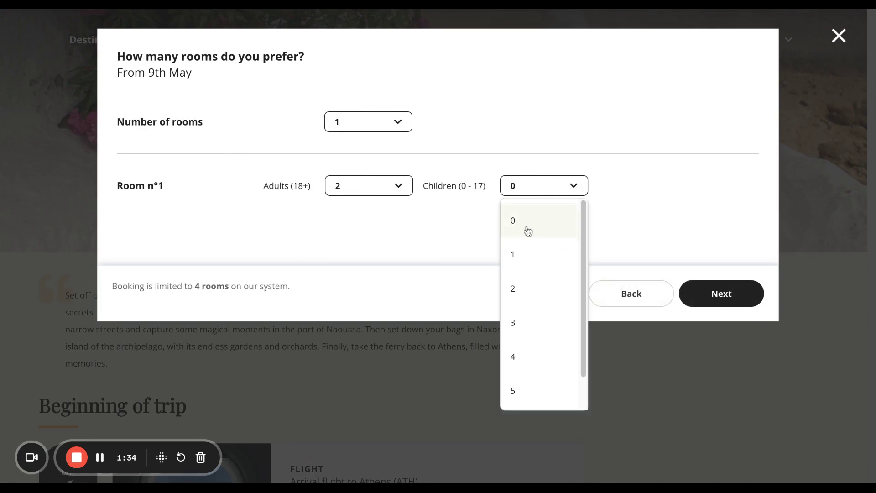
click(516, 288)
click(632, 235)
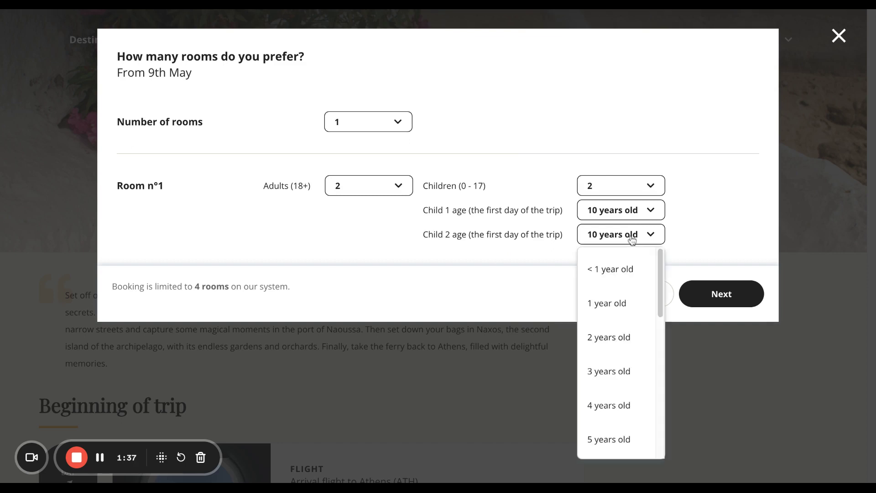
click(595, 441)
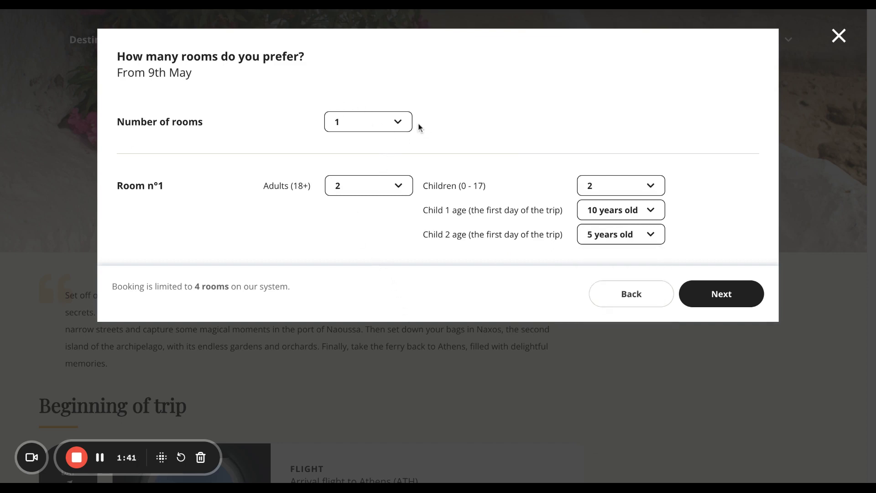
click(368, 127)
click(436, 81)
- Add international flights from John F. Kennedy Airport (JFK) and confirm the trip setup
click(718, 300)
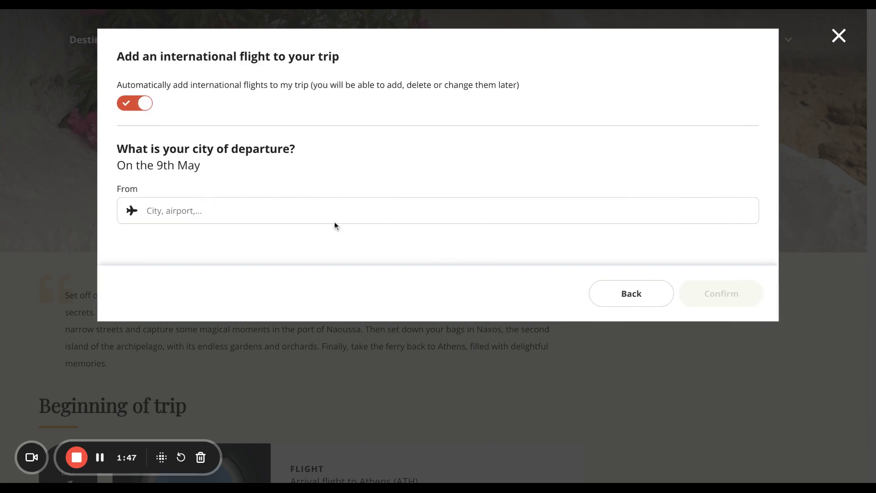
text(JFK)
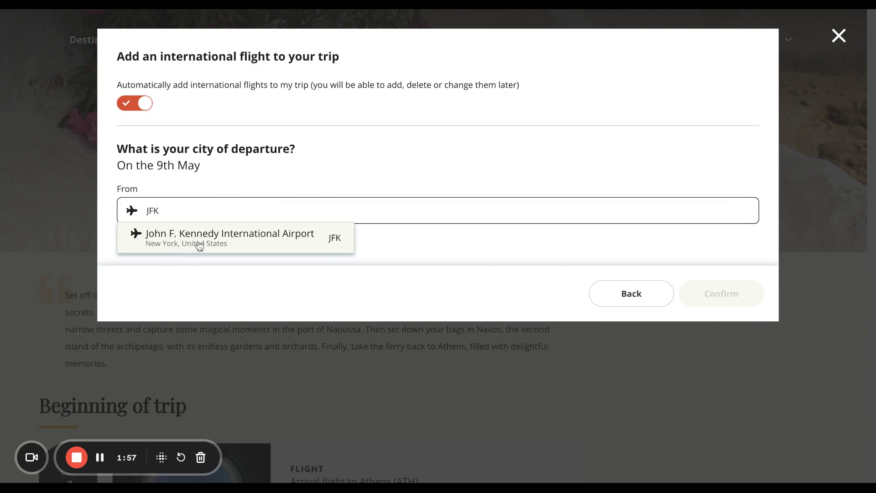
key(Return)
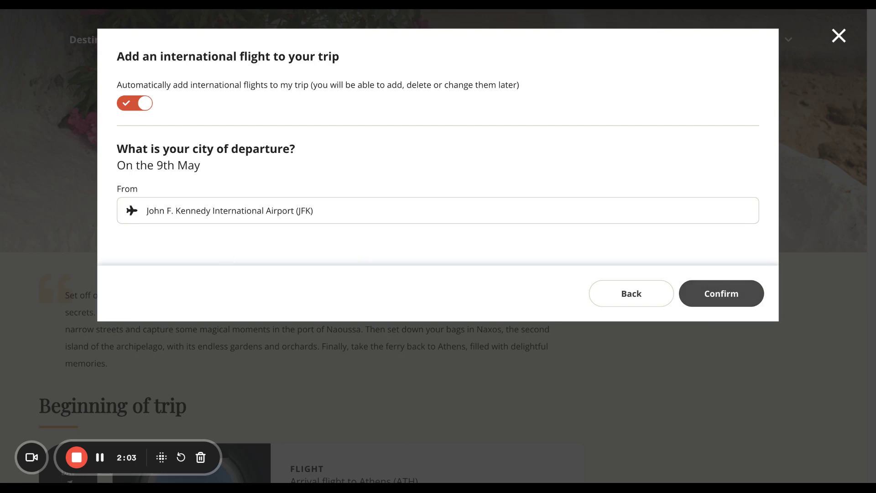
click(743, 302)
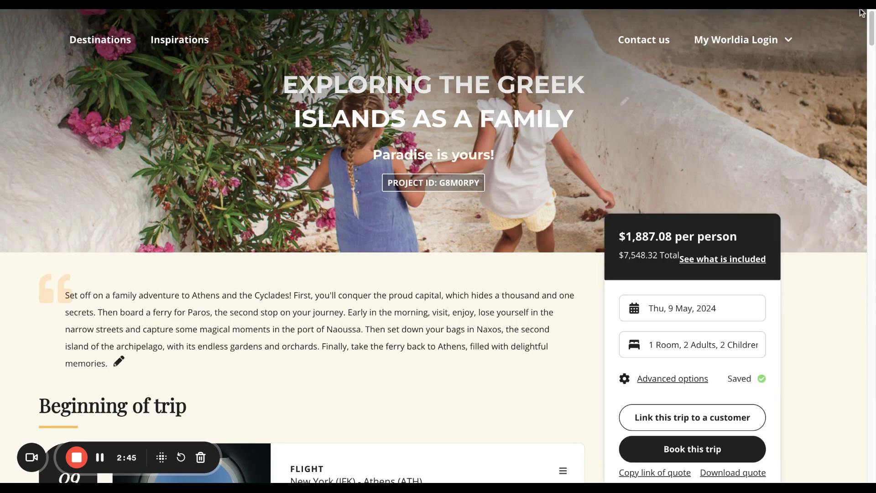
- Scroll to the New York (JFK)–Athens flight card, view its full details, then close them
scroll(872, 31, down, 1)
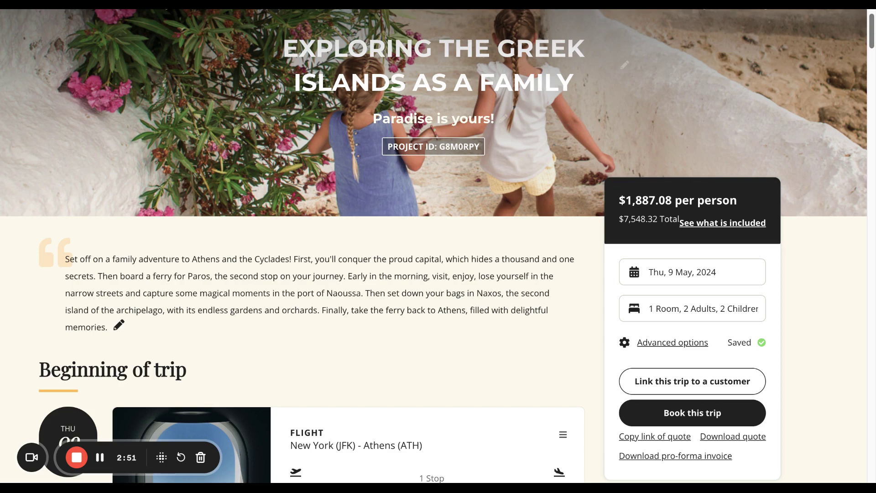
scroll(433, 246, down, 6)
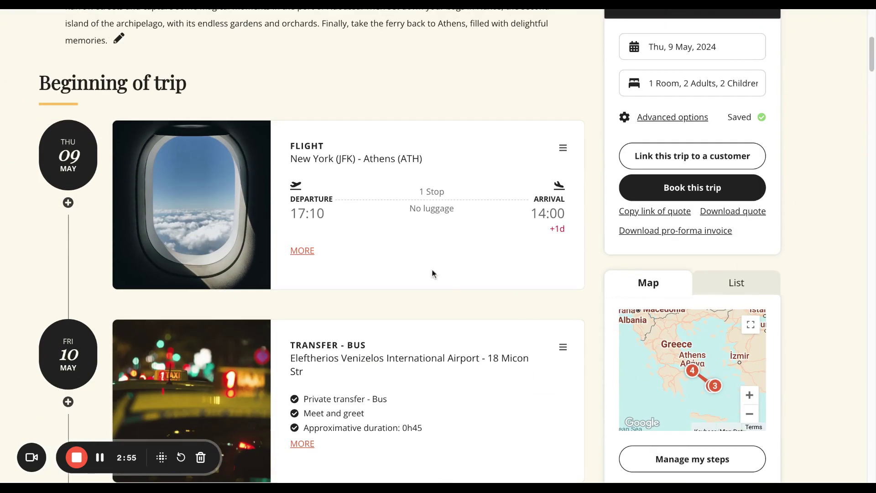
click(299, 255)
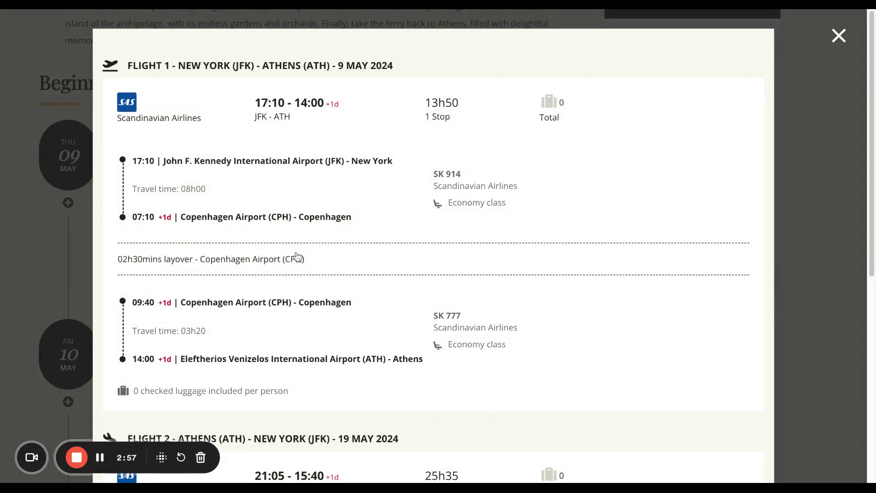
click(838, 36)
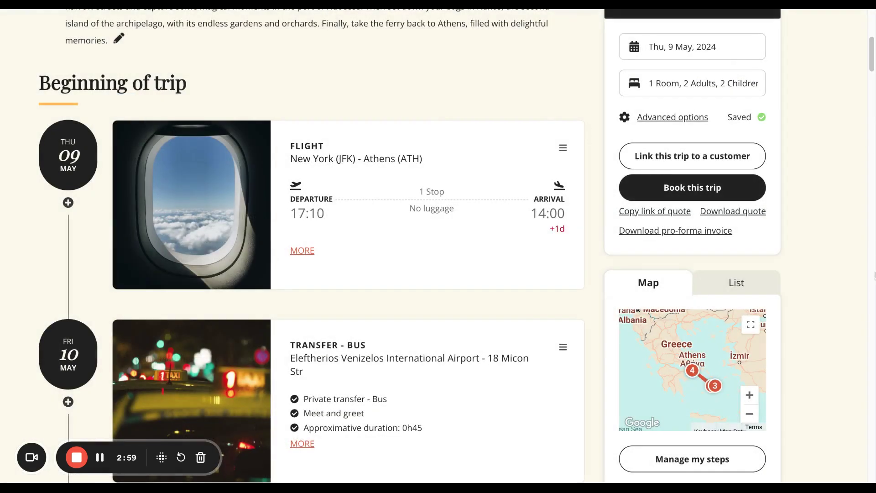
scroll(872, 55, down, 5)
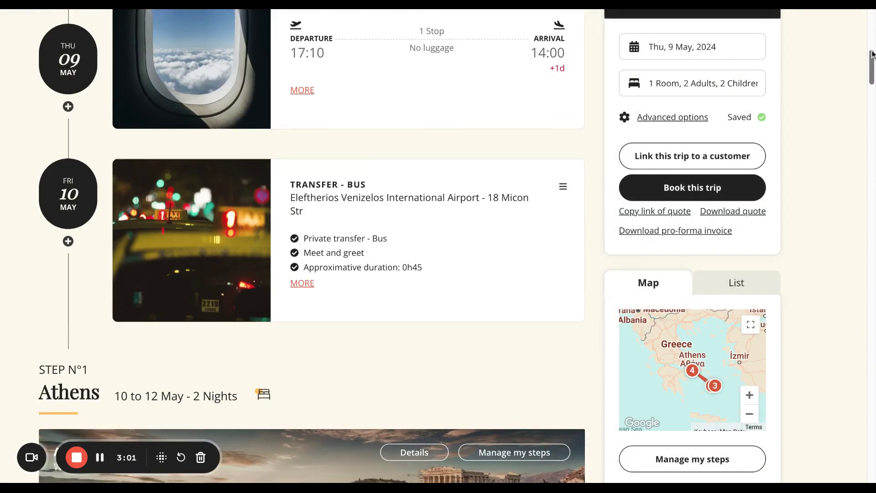
scroll(872, 54, down, 10)
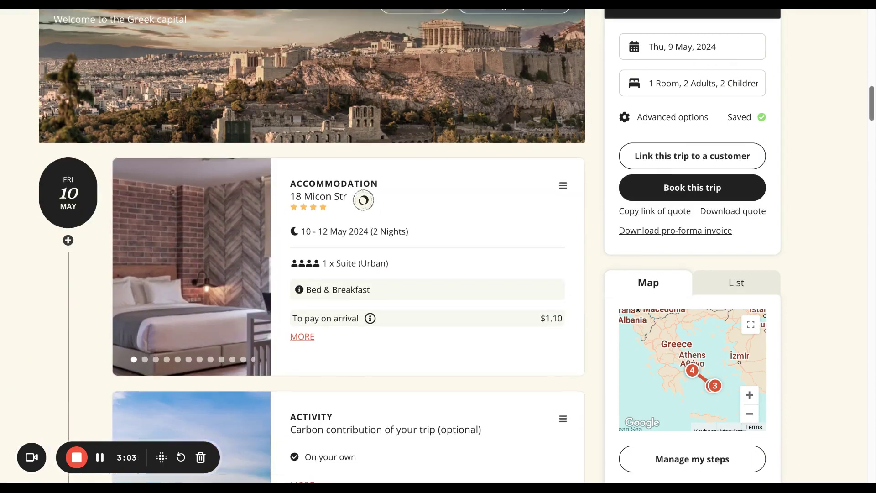
scroll(312, 245, down, 20)
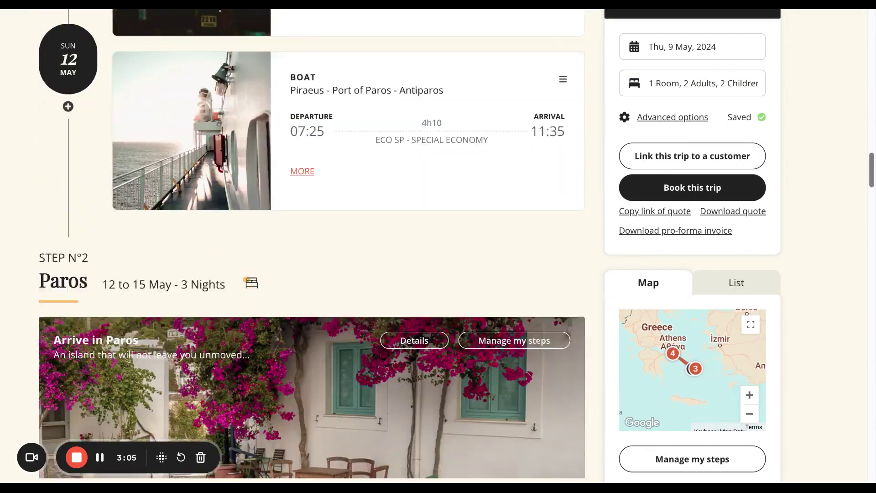
key(Home)
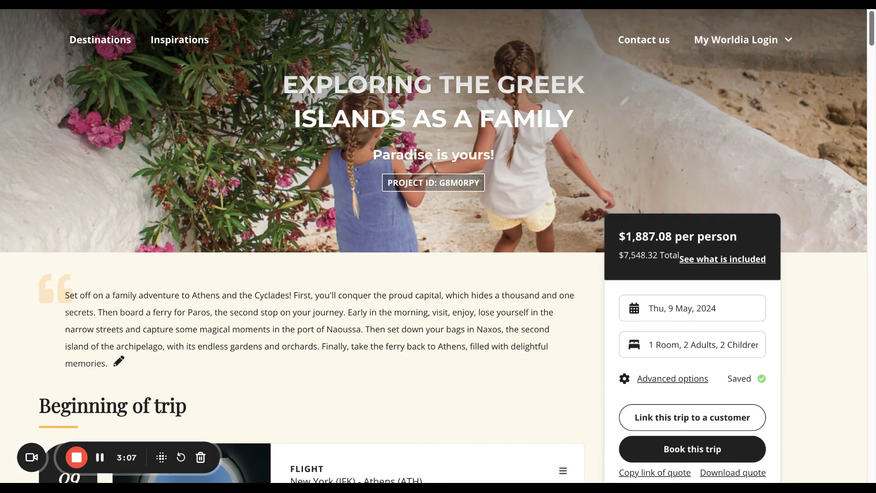